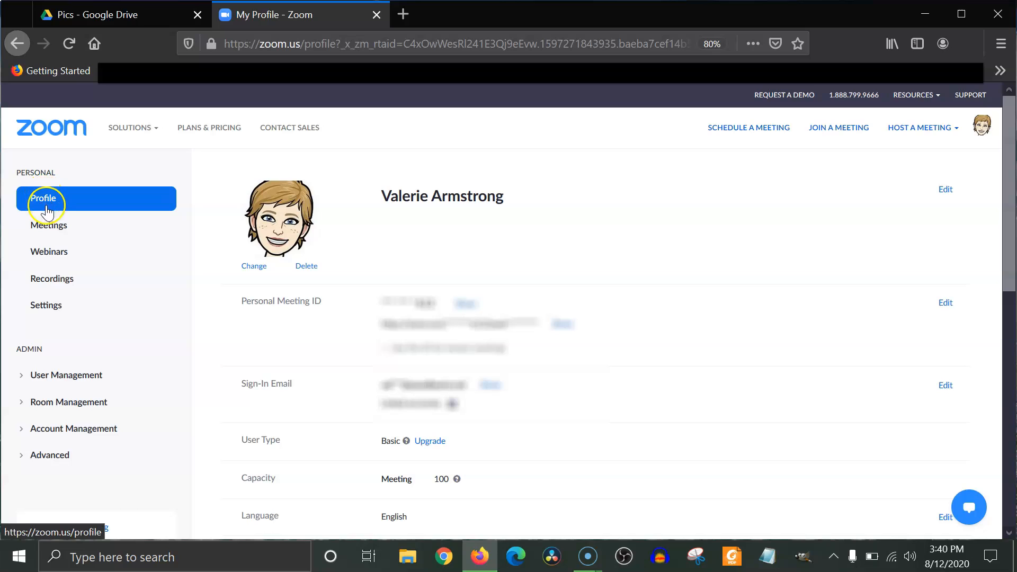
Start scheduling a new meeting and set its topic to "Virtual Room #".
click(51, 228)
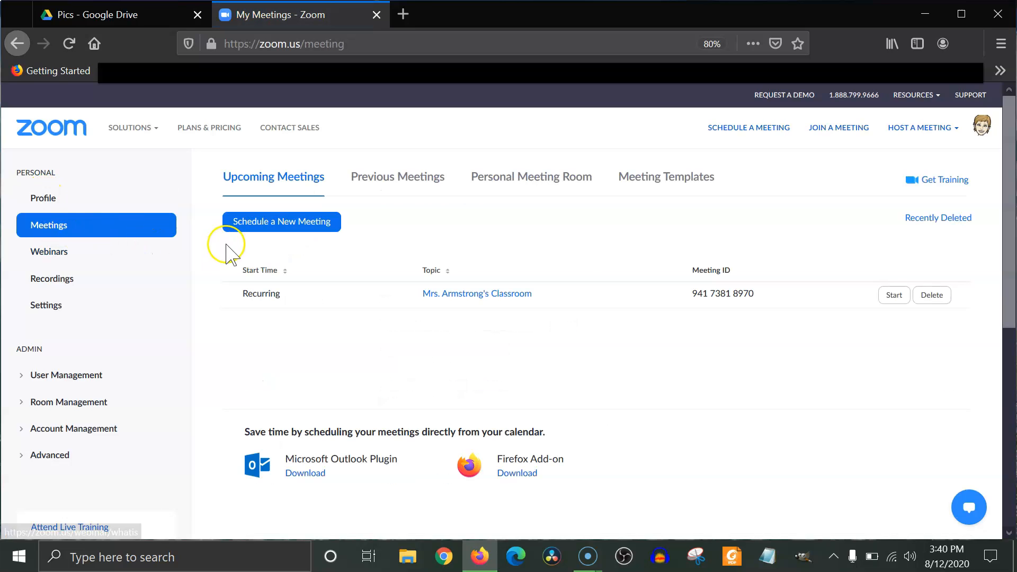
click(269, 233)
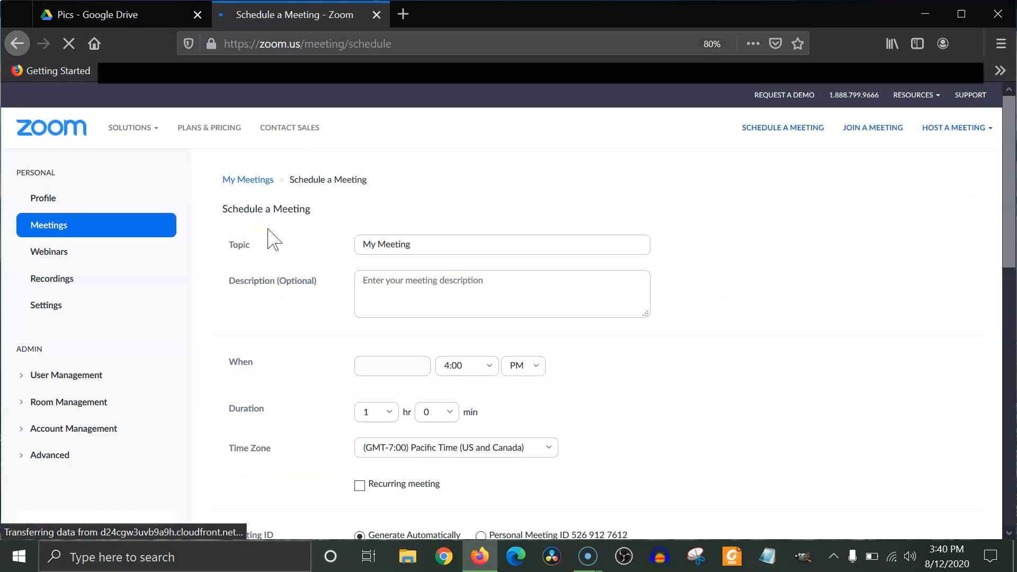
click(438, 246)
drag(438, 246, 357, 245)
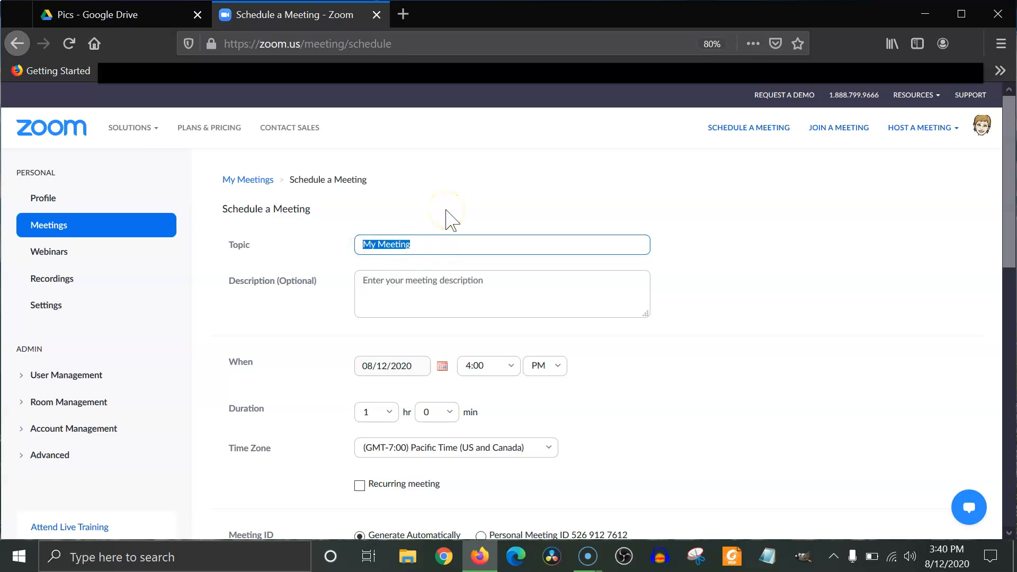
text(Virtual Room #)
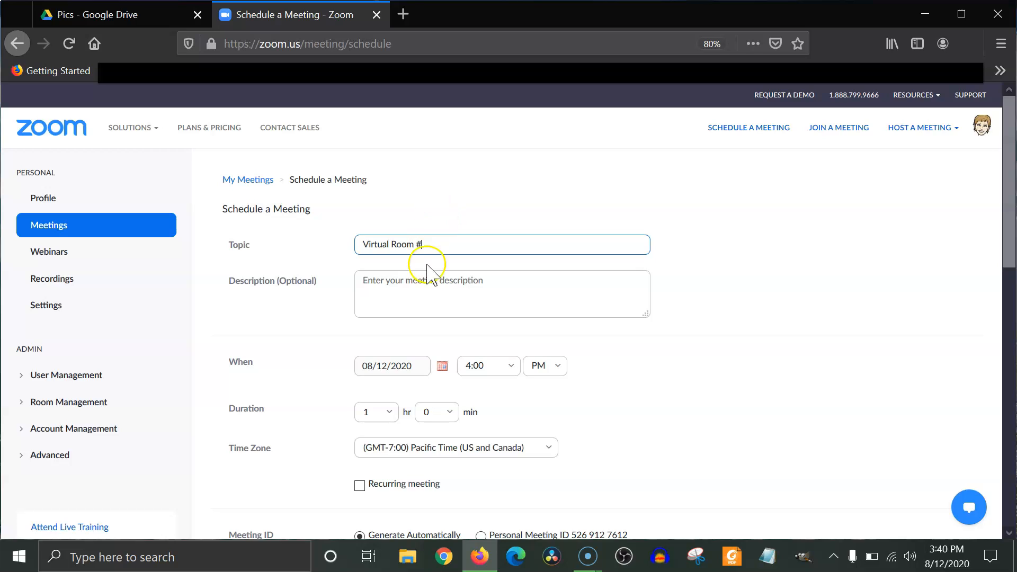
Fill in the meeting description with "A place where we can learn when we can't be together at school.".
click(460, 303)
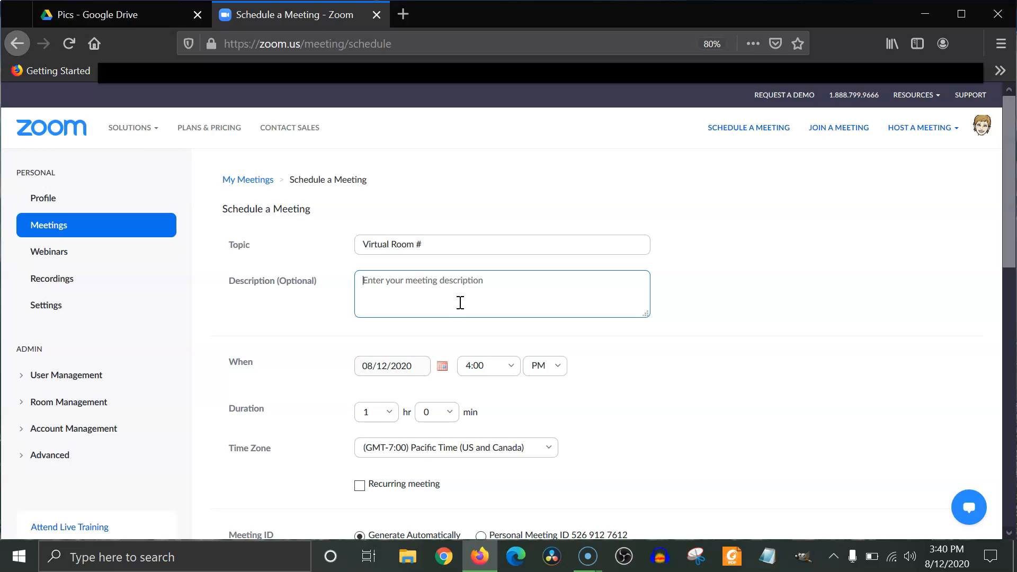
text(A place where we can learn )
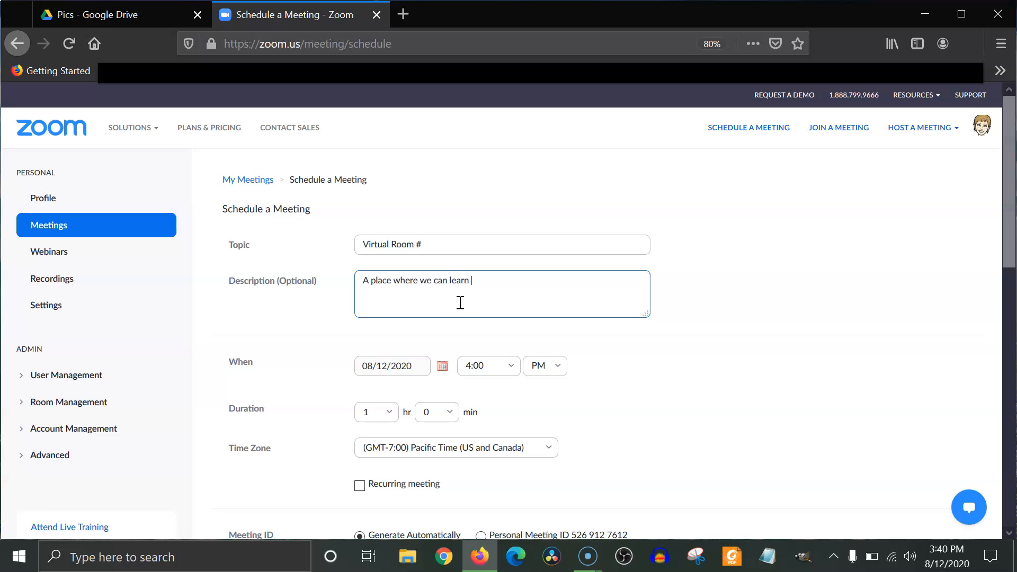
text(when we can't be together at school.)
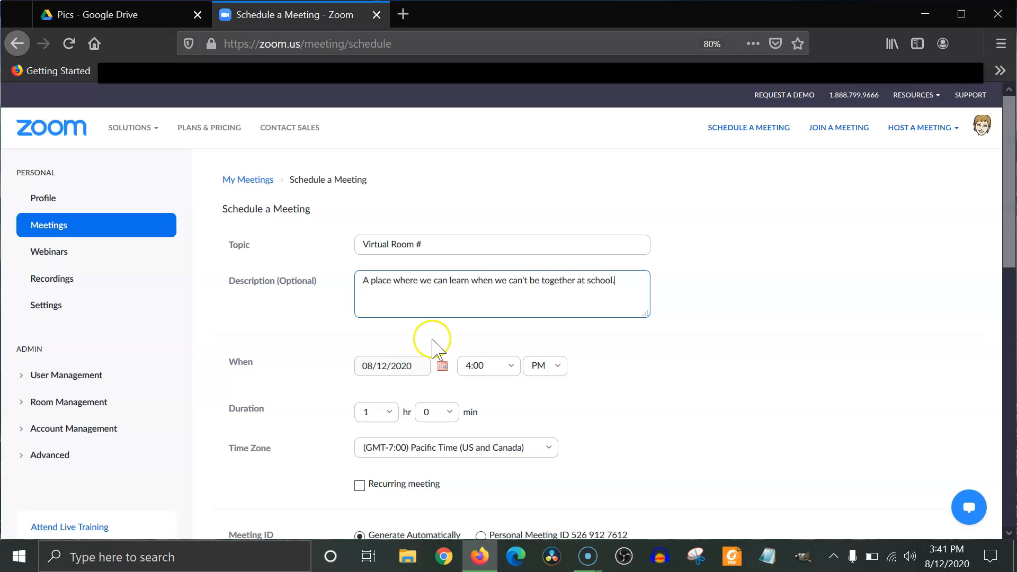
Make the meeting recurring and set its recurrence to No Fixed Time.
scroll(431, 341, down, 3)
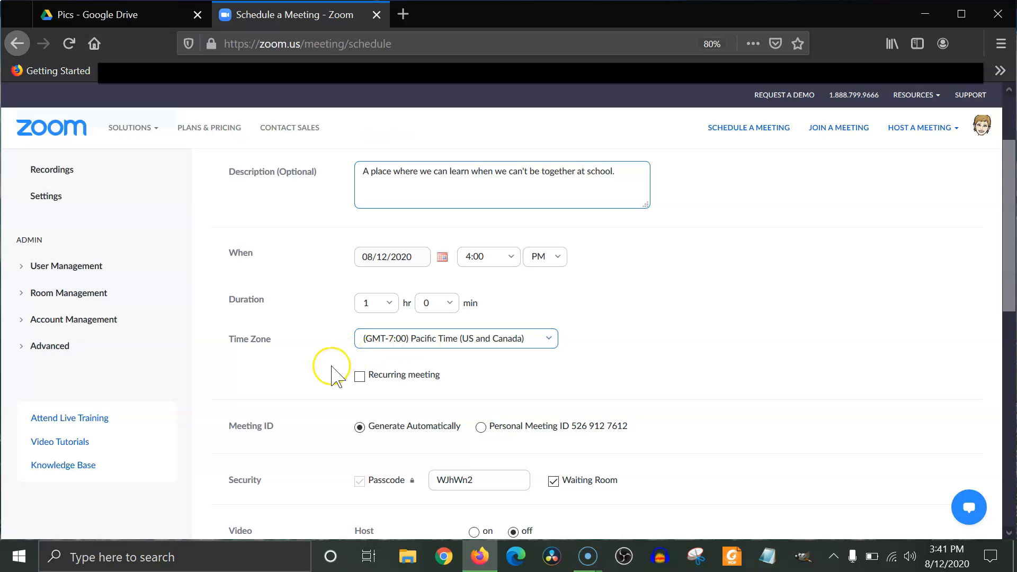
click(362, 380)
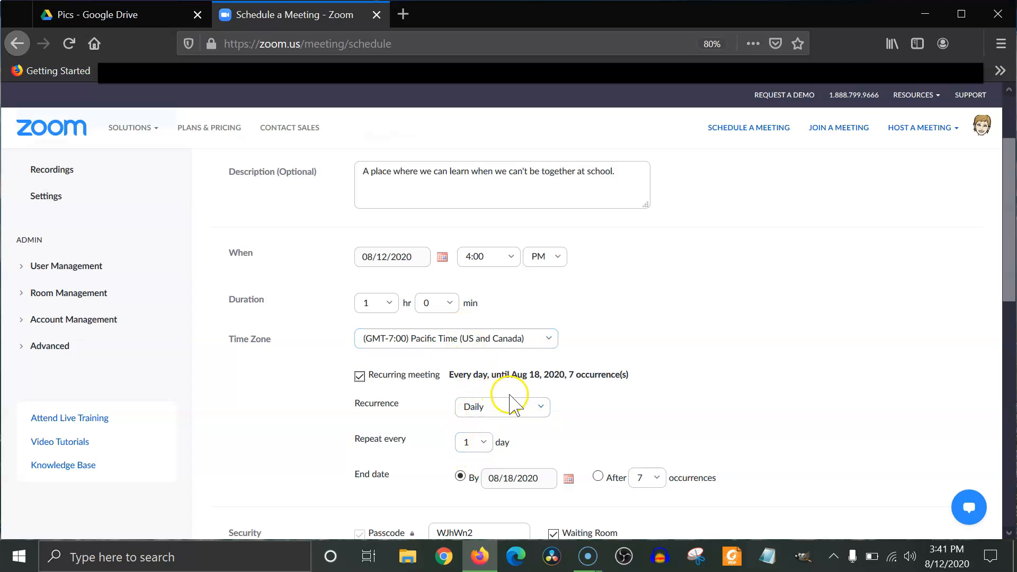
click(540, 413)
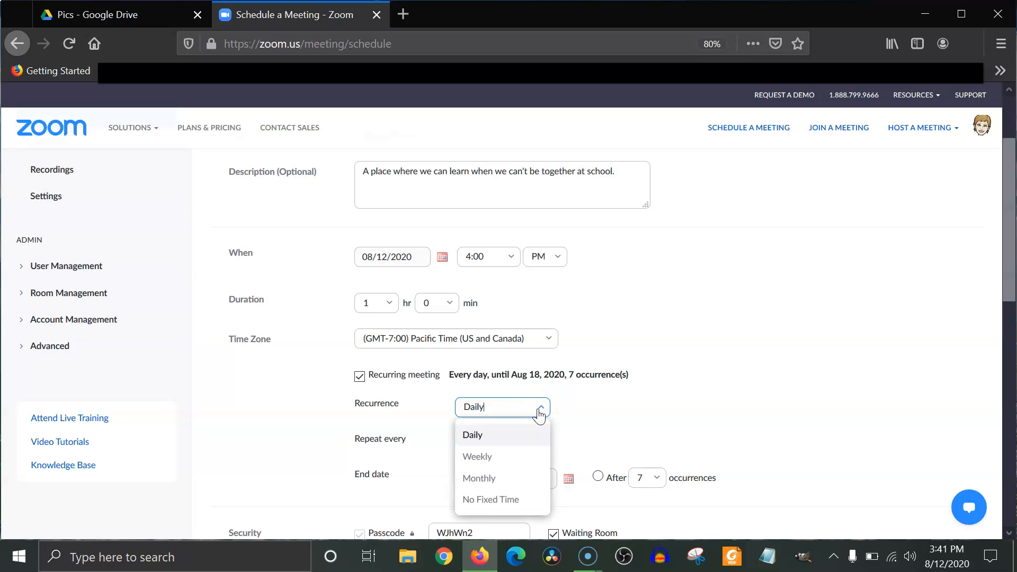
click(510, 503)
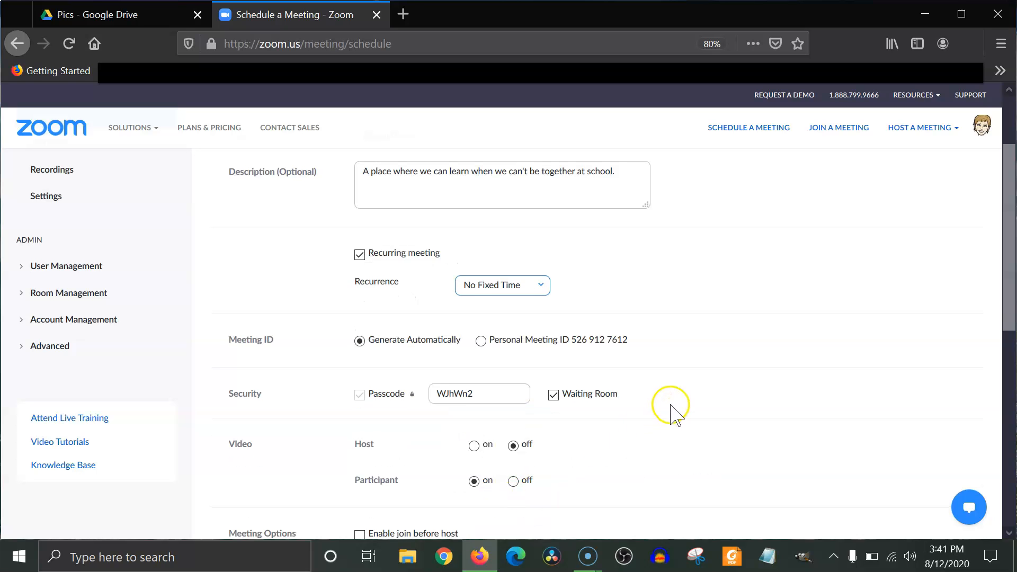
scroll(668, 388, up, 1)
scroll(669, 389, up, 2)
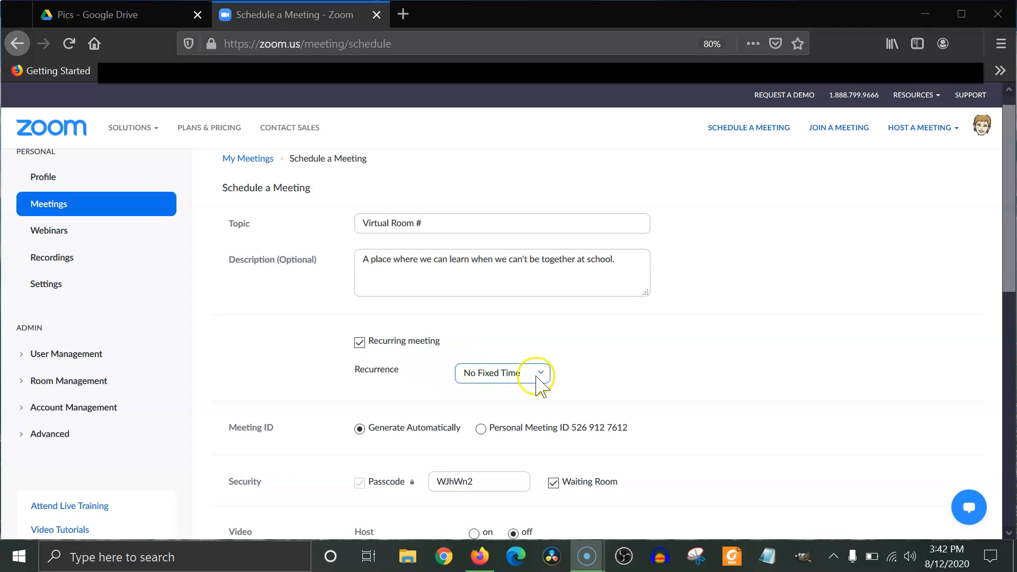
click(568, 378)
scroll(569, 378, down, 2)
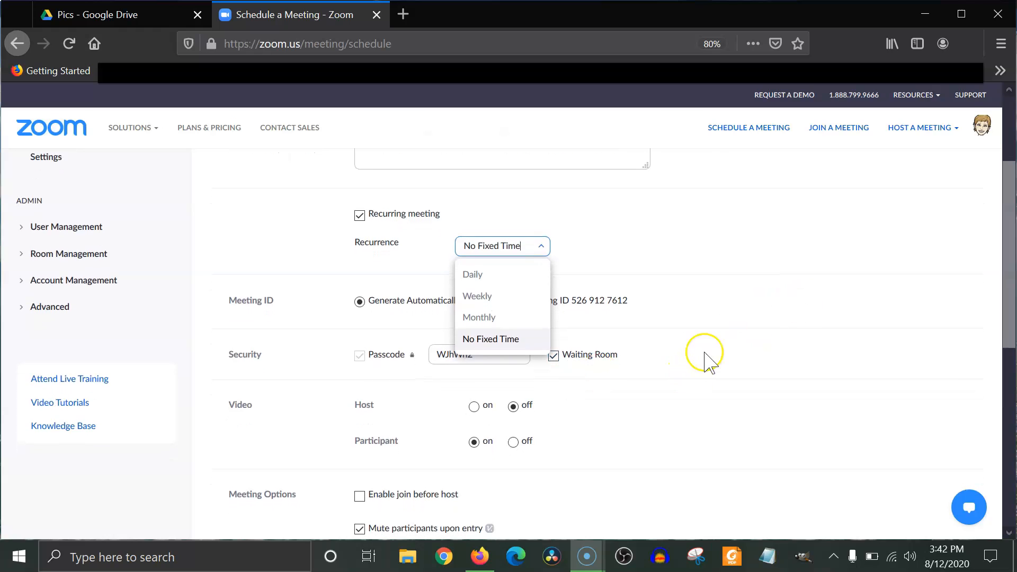
click(702, 287)
Set the meeting's video to on for both the host and the participants.
scroll(702, 284, down, 2)
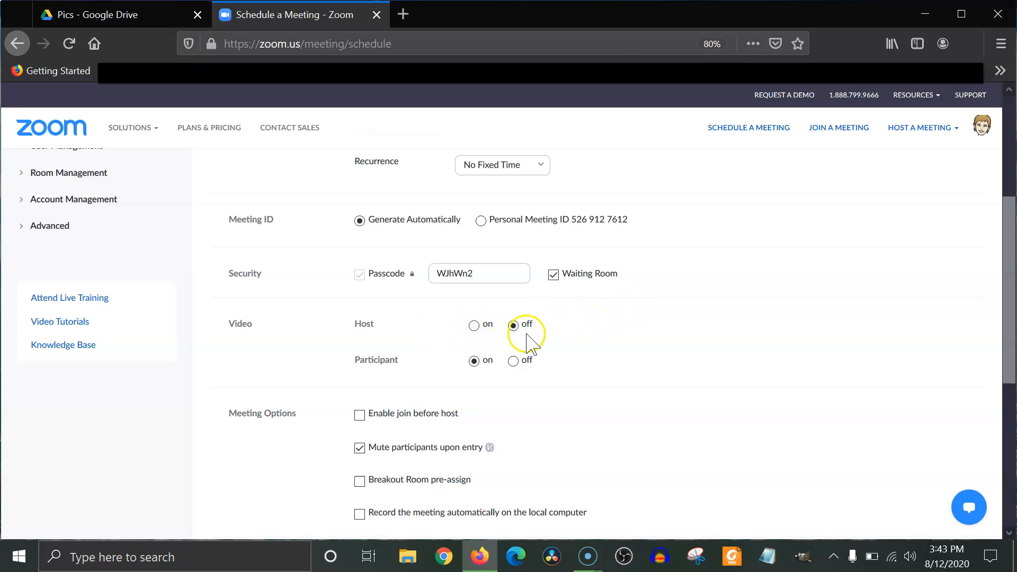
click(474, 326)
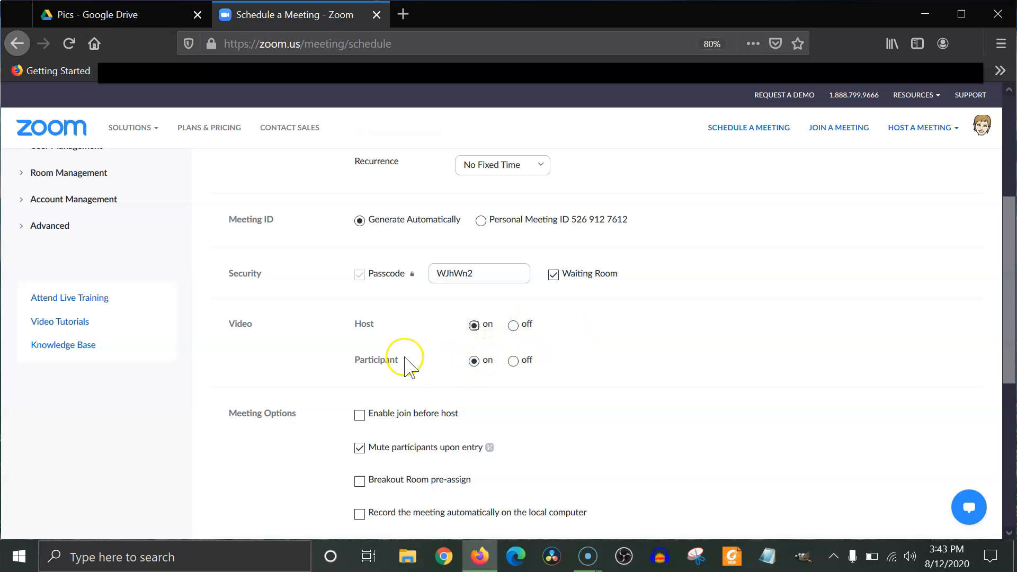
click(474, 363)
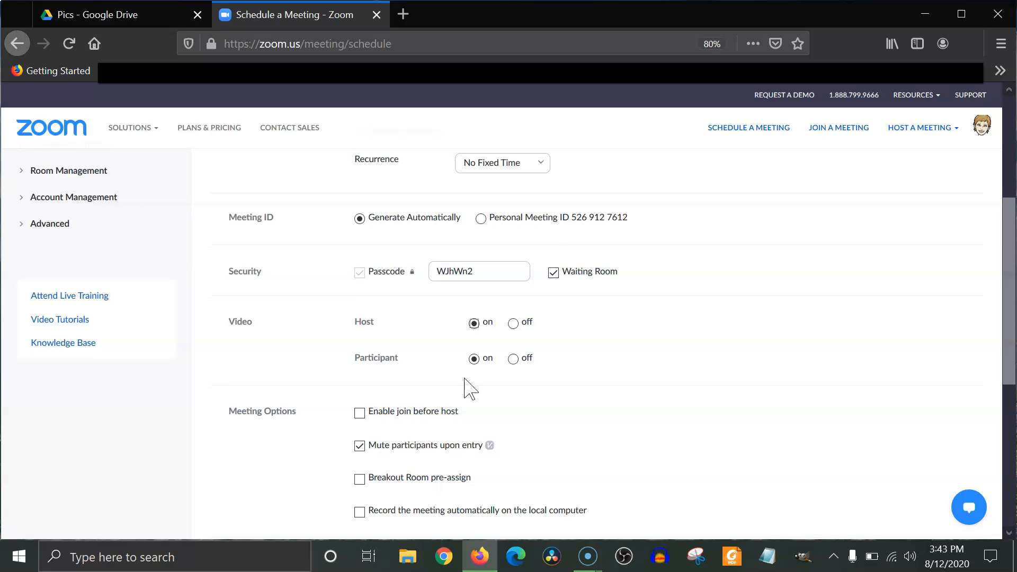
scroll(466, 389, down, 3)
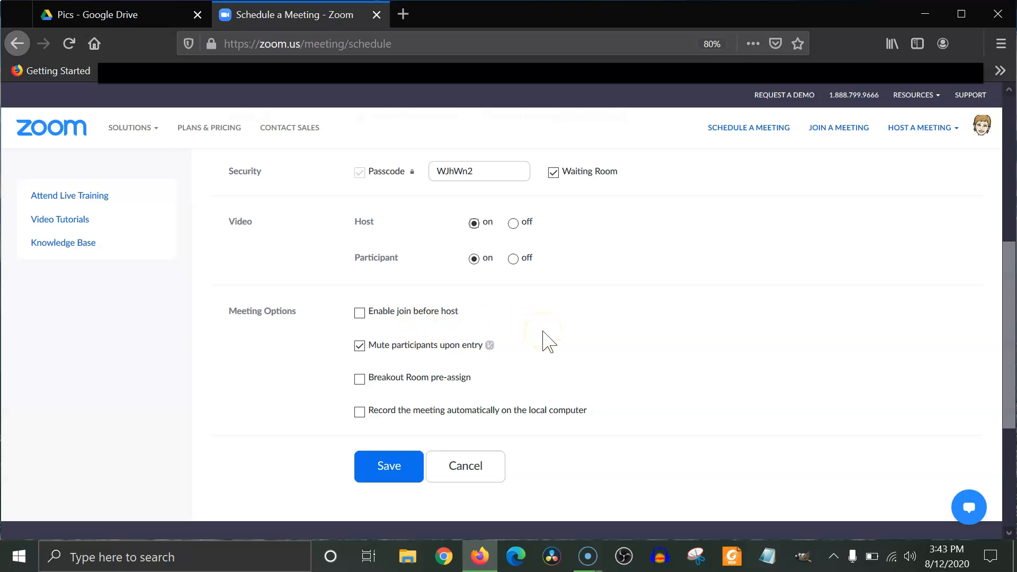
scroll(546, 341, up, 10)
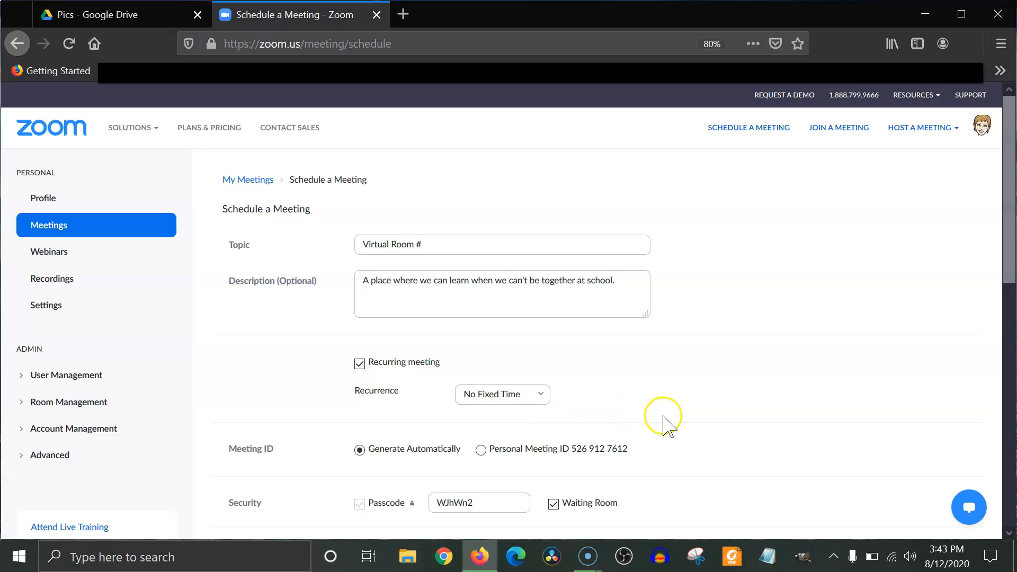
scroll(663, 417, down, 10)
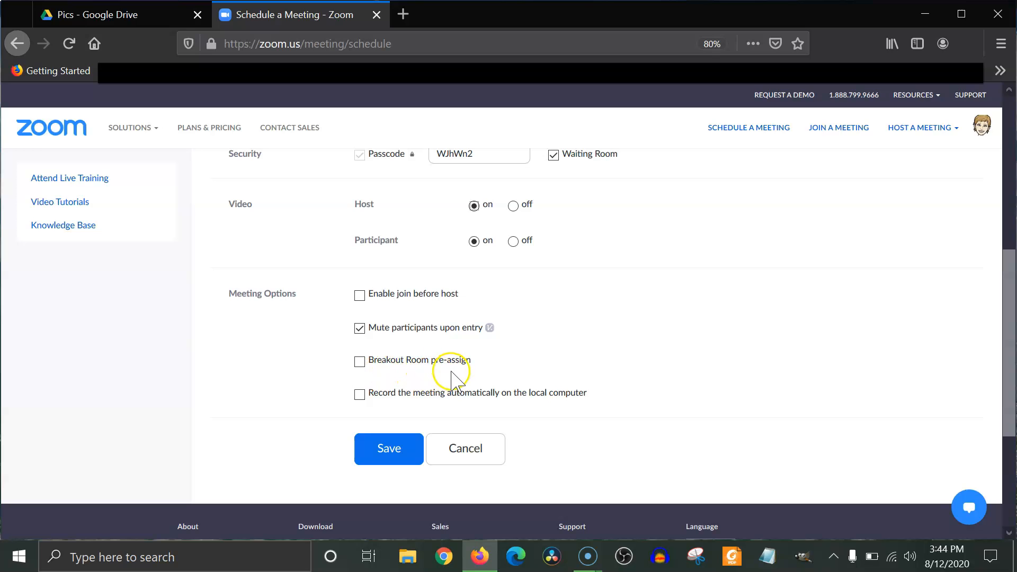
click(362, 363)
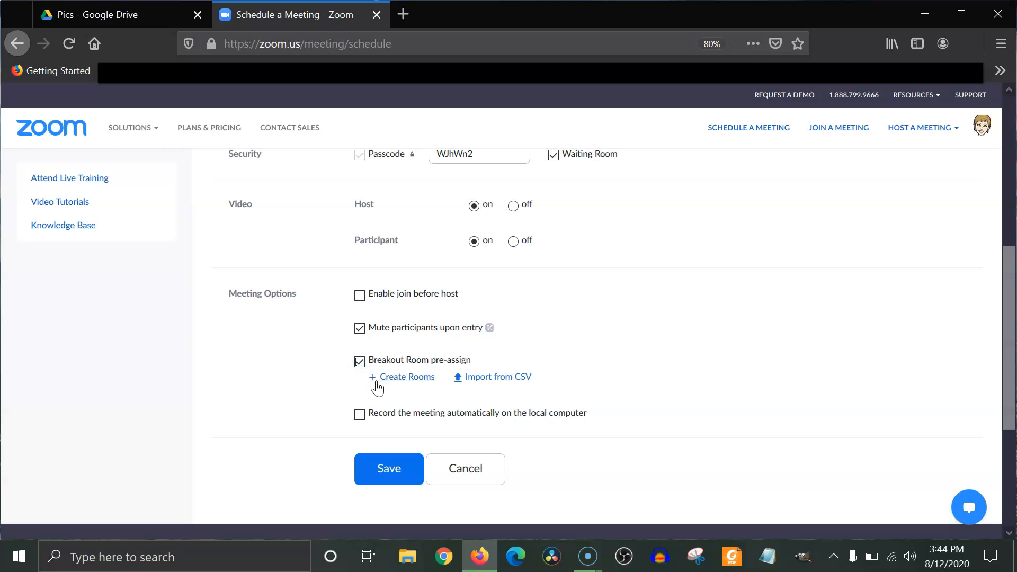
click(392, 386)
click(399, 379)
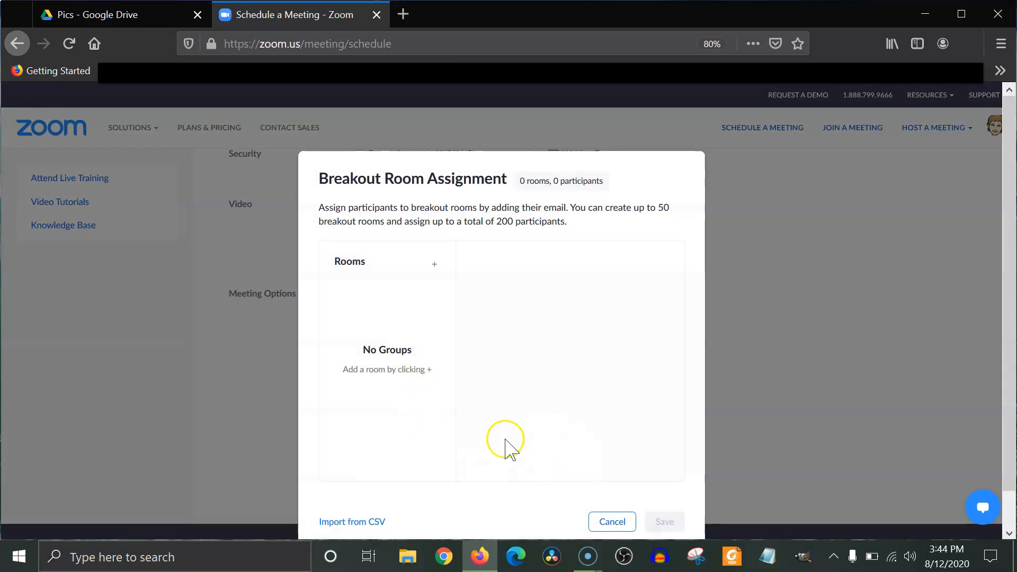
click(607, 524)
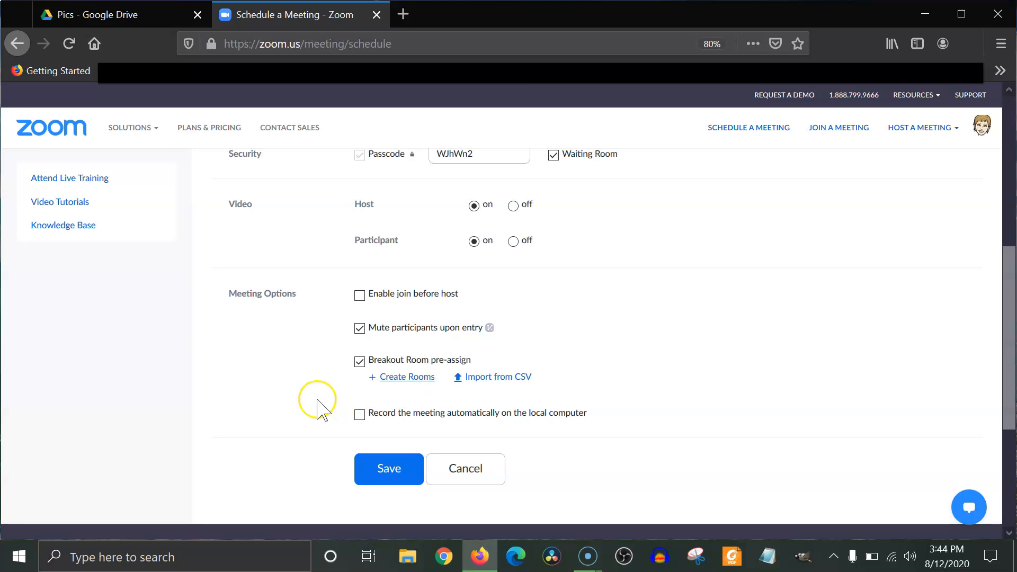
click(359, 363)
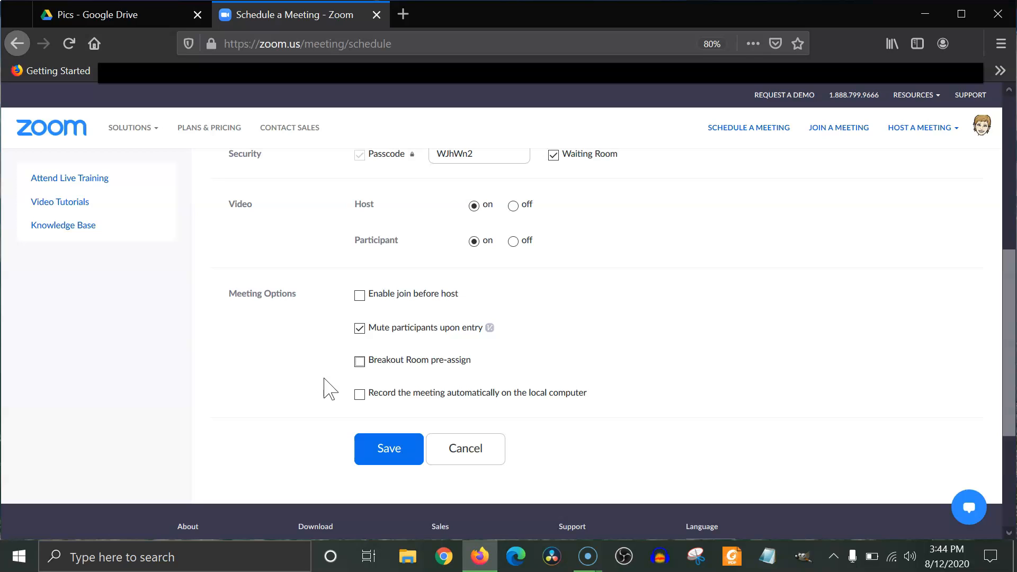
click(360, 363)
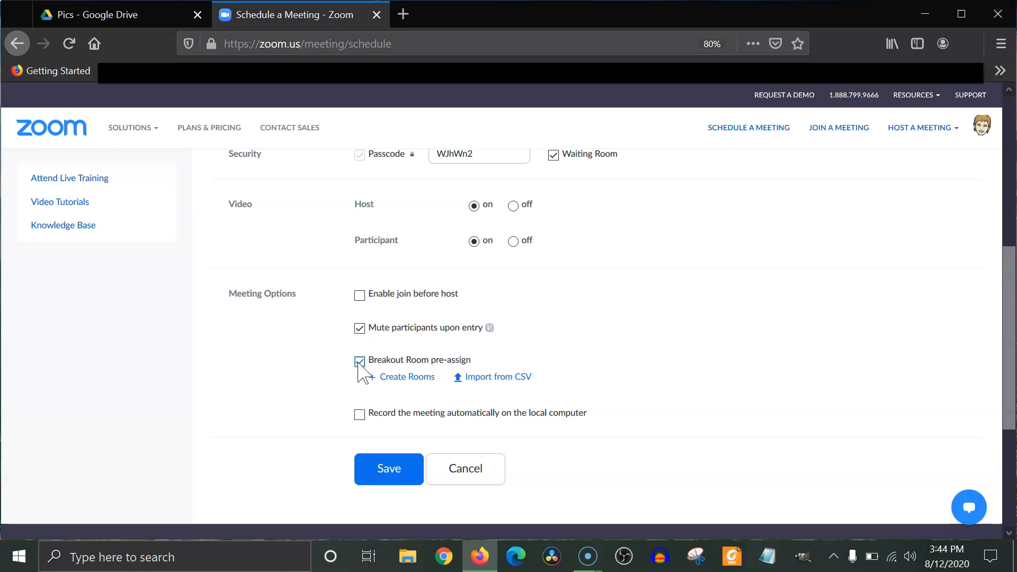
click(359, 362)
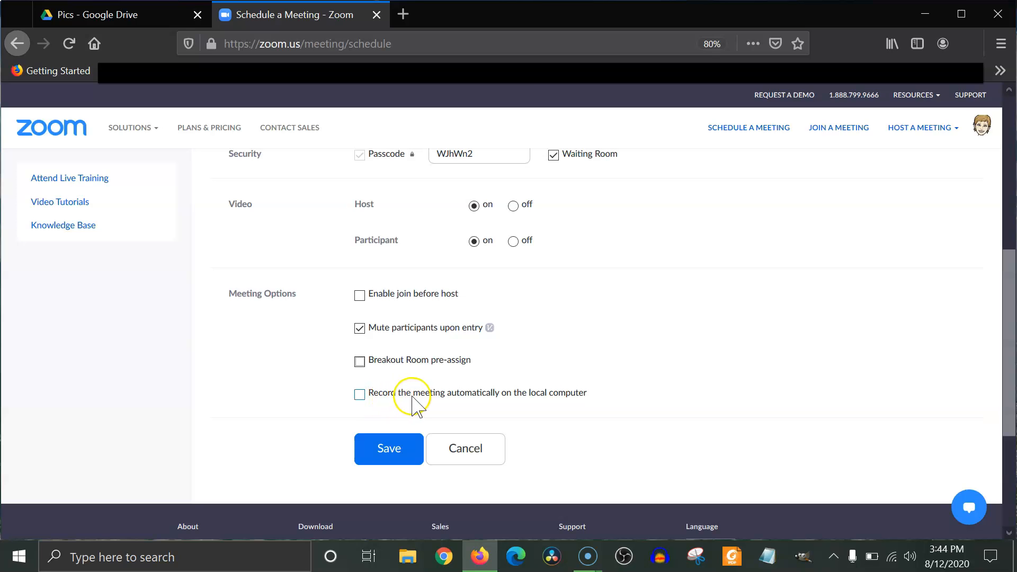
Leave automatic recording on the local computer disabled and save the meeting.
click(359, 394)
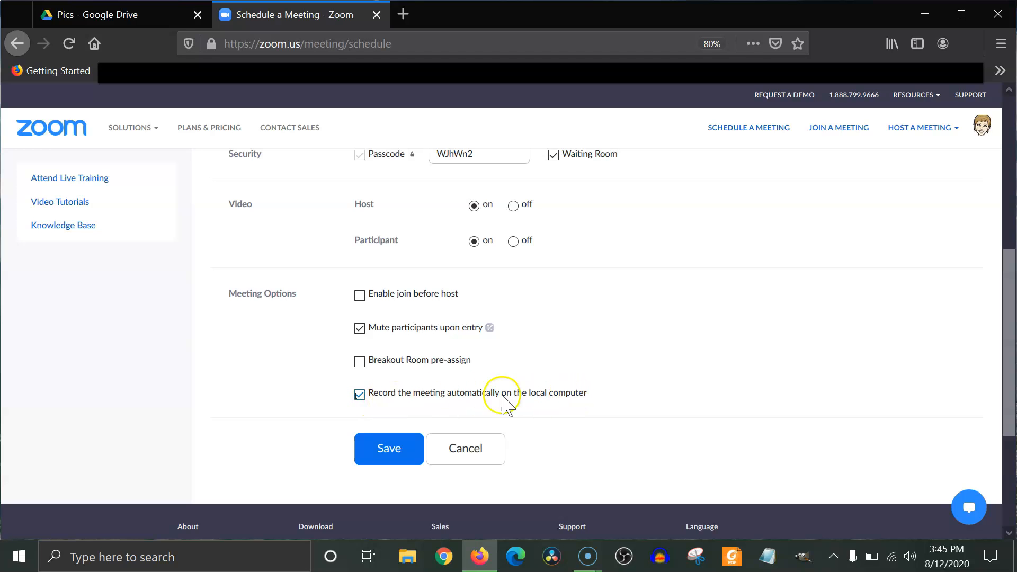
click(360, 395)
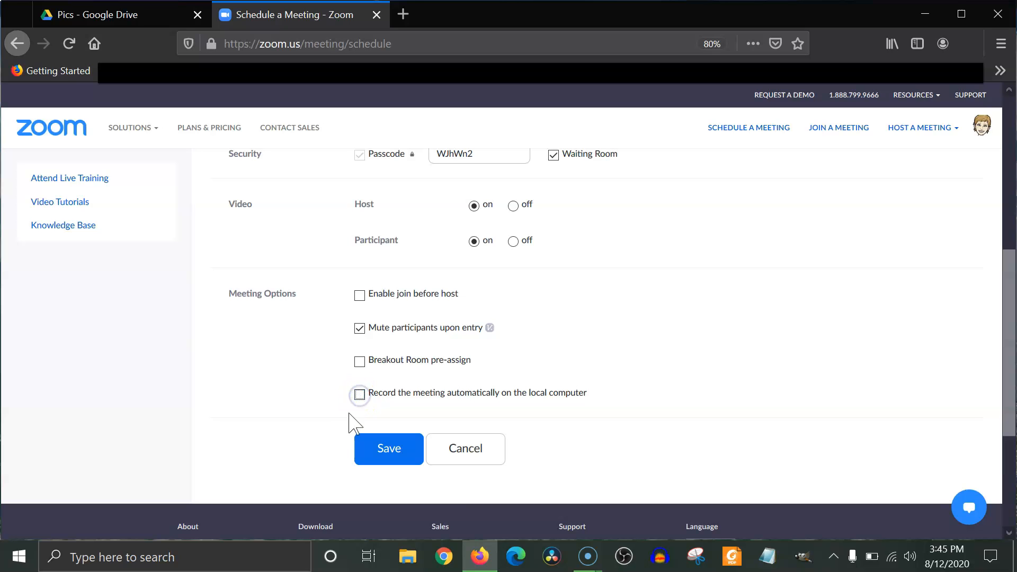
click(398, 452)
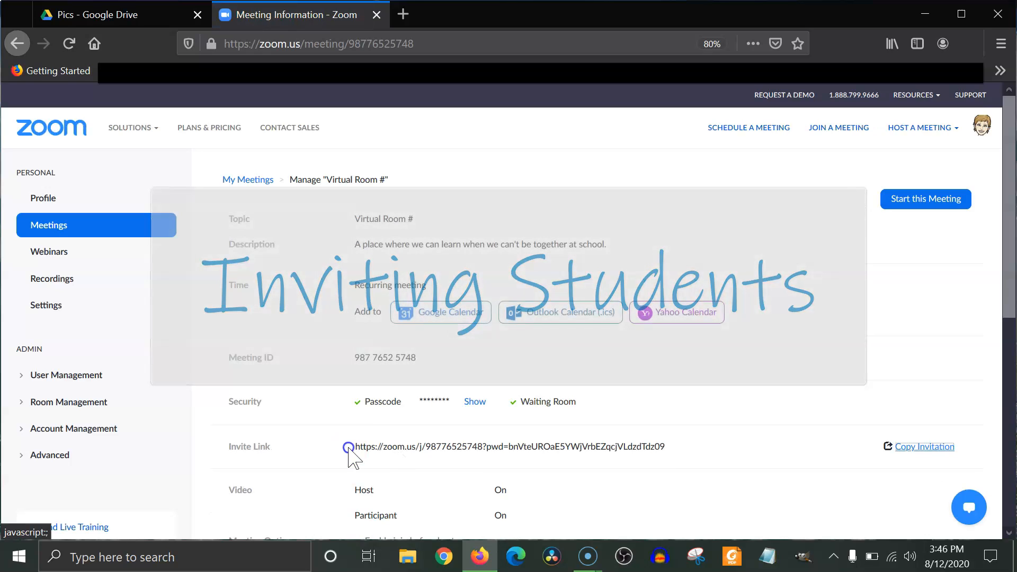
Select the complete invite link text in the saved meeting's details.
drag(353, 448, 364, 447)
click(329, 447)
click(348, 443)
click(347, 446)
click(348, 448)
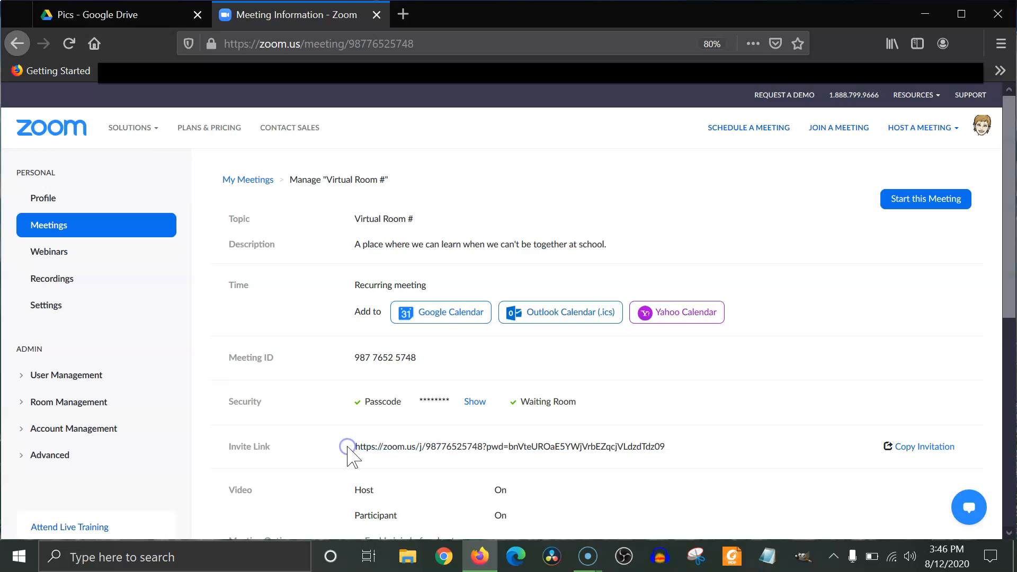
drag(352, 445, 374, 450)
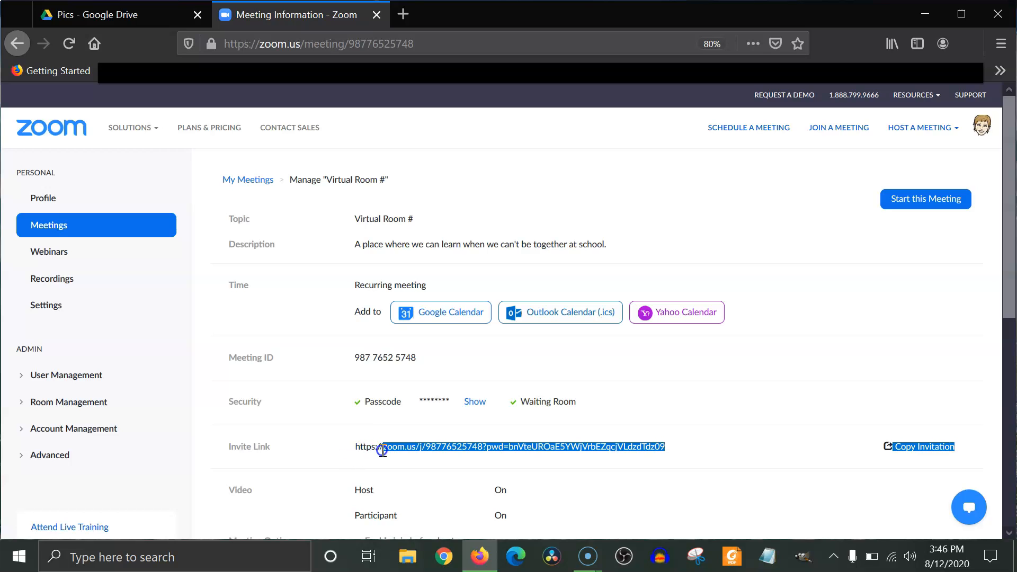
click(721, 446)
drag(681, 454, 660, 446)
click(639, 445)
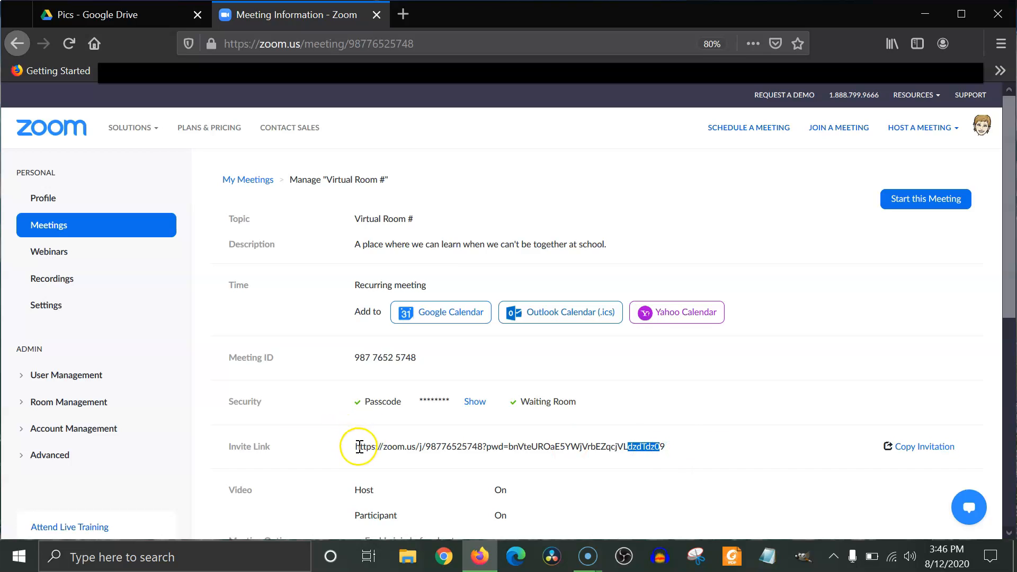
drag(356, 446, 663, 447)
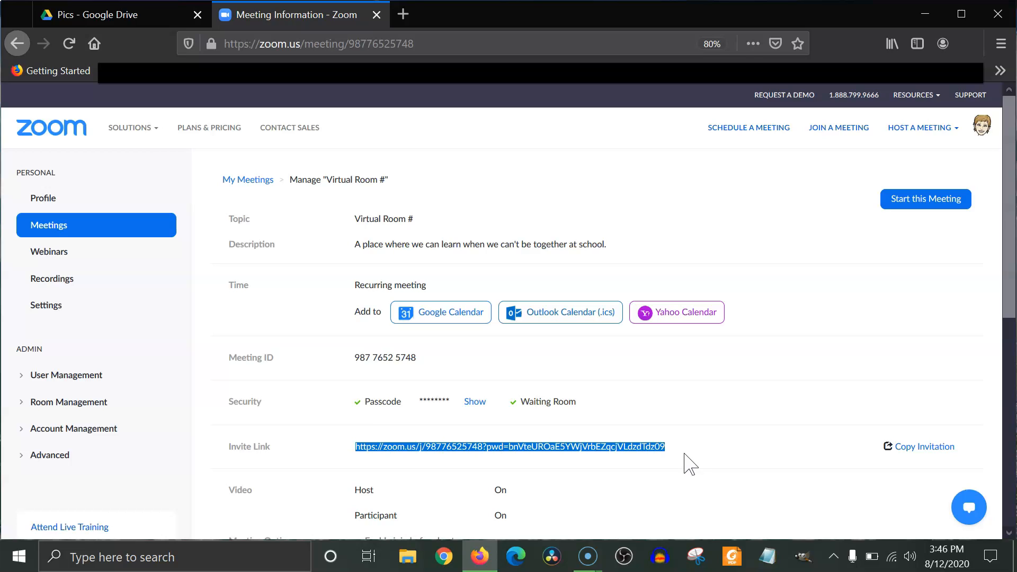
Open the full meeting invitation text and copy it to the clipboard.
click(915, 450)
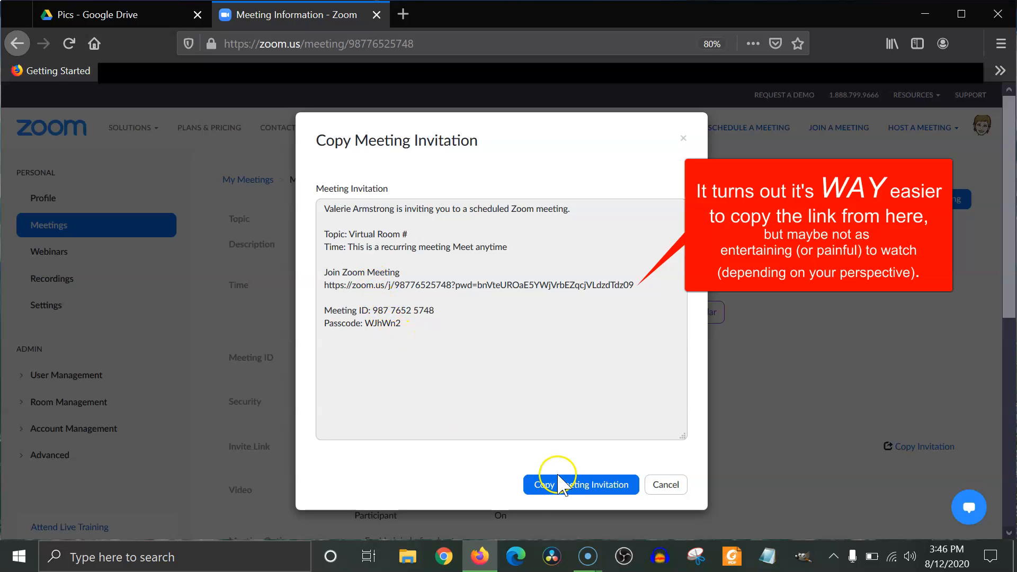
click(581, 485)
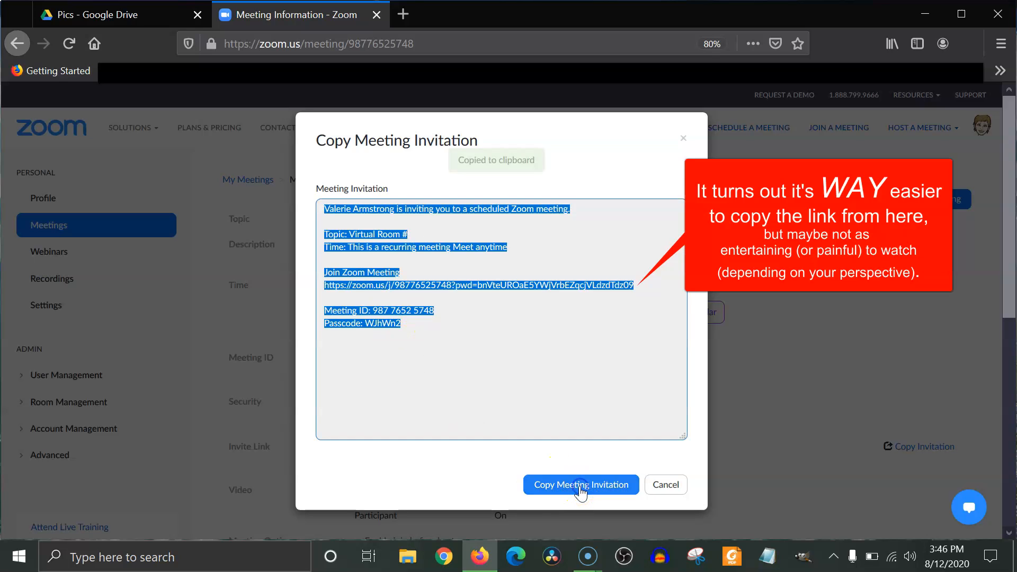
click(604, 405)
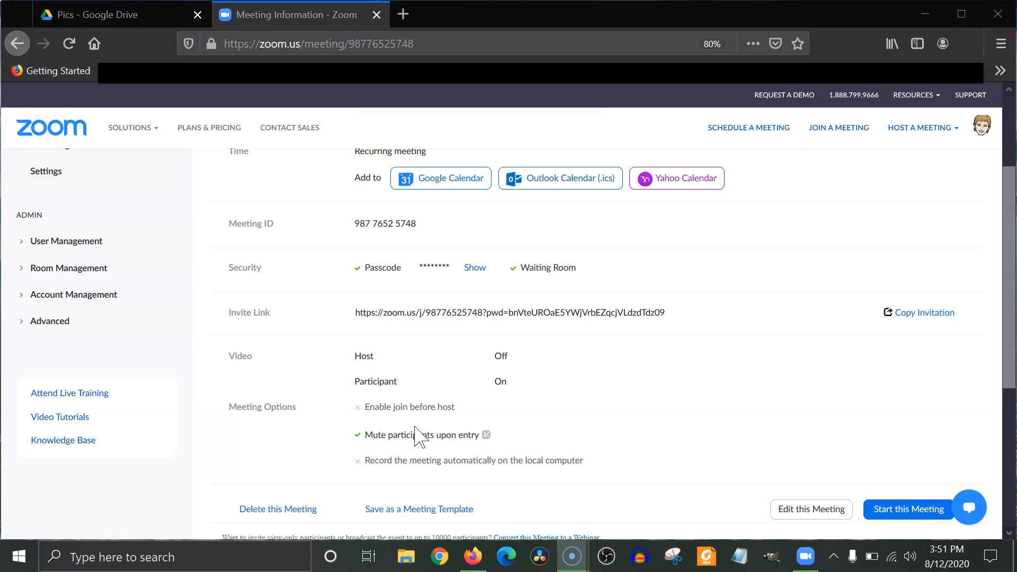
Start the Virtual Room # meeting from the upcoming meetings list and open its link with Zoom Meetings.
scroll(416, 437, up, 3)
click(409, 424)
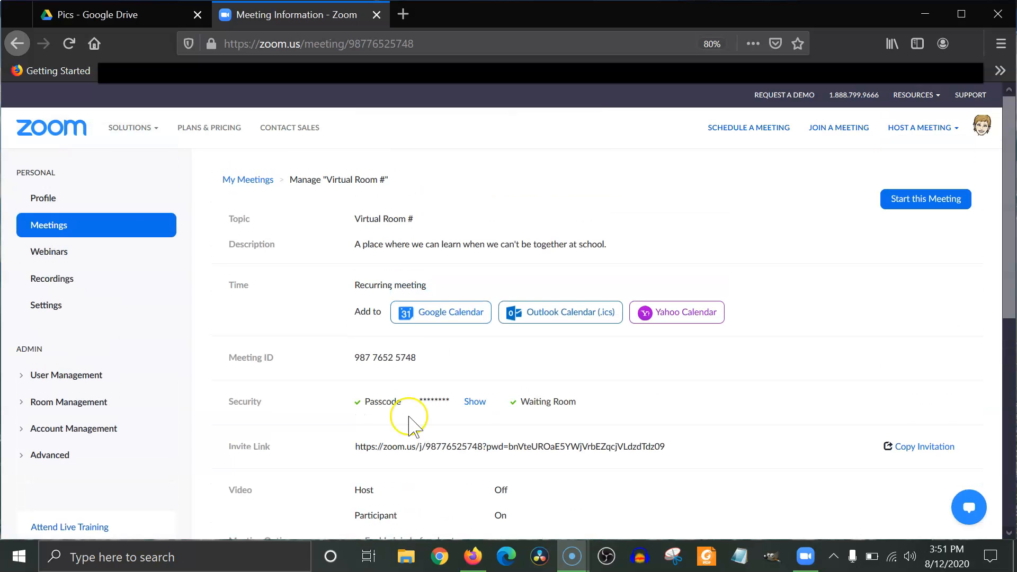
click(98, 229)
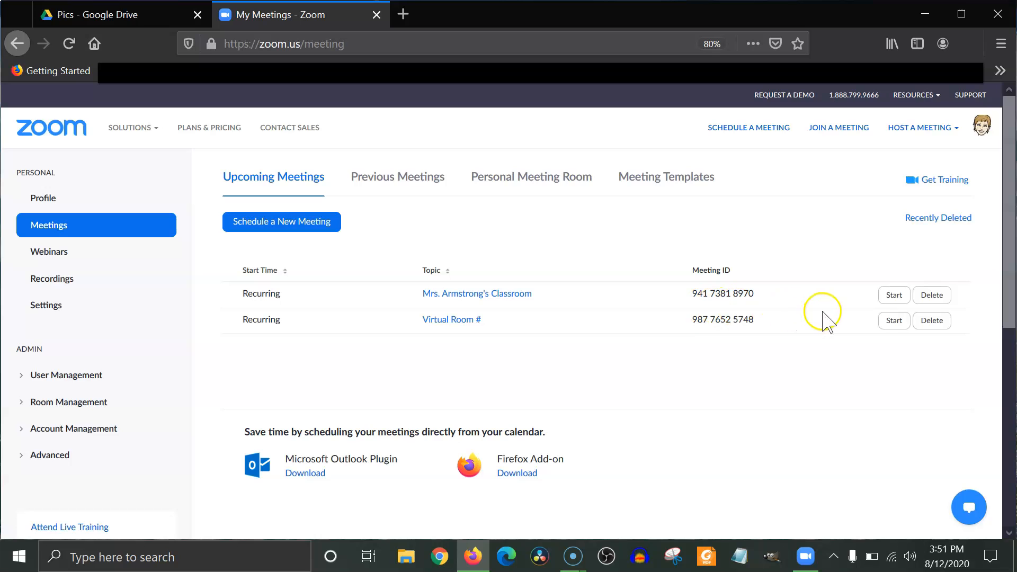
click(892, 322)
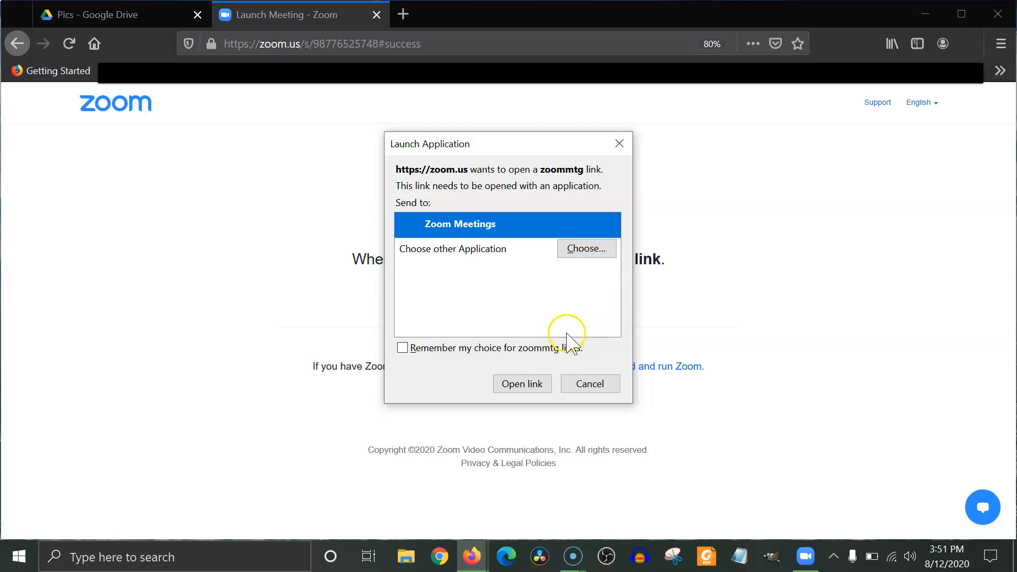
click(525, 385)
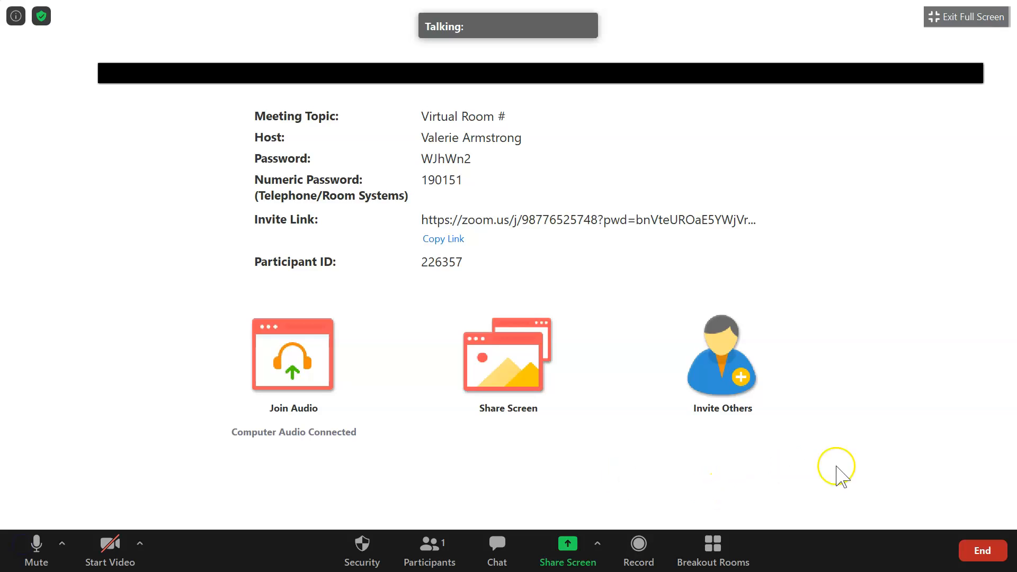
End the Virtual Room # meeting for all and close the Zoom Cloud Meetings window.
click(980, 546)
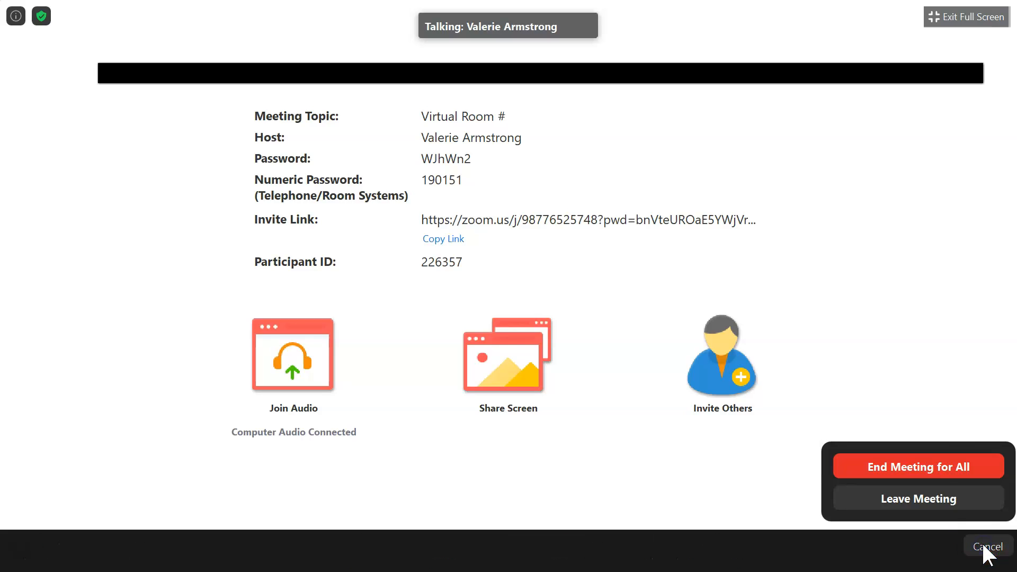
click(941, 465)
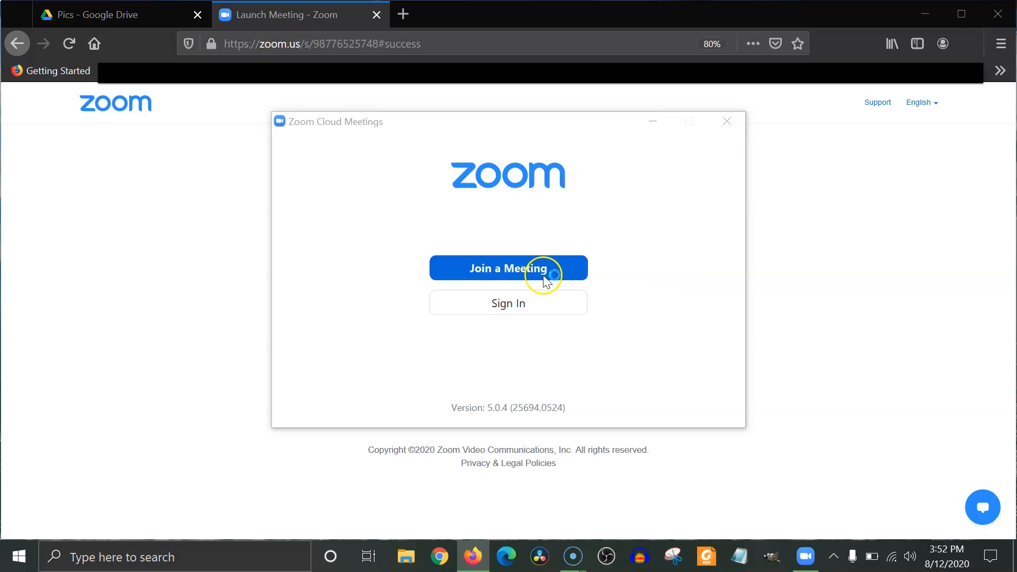
click(728, 127)
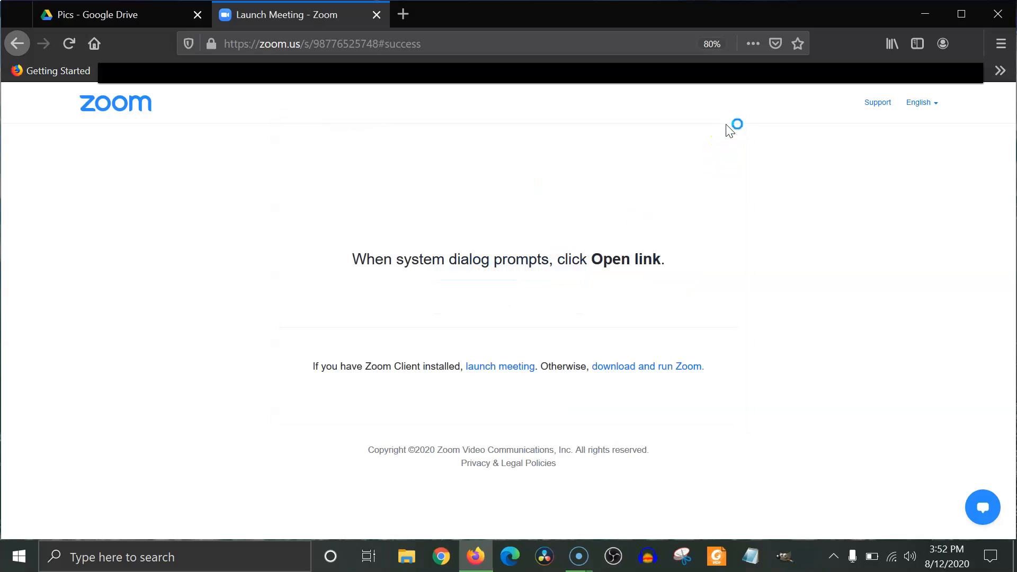
Return to the upcoming meetings list and begin scheduling a new meeting.
click(17, 43)
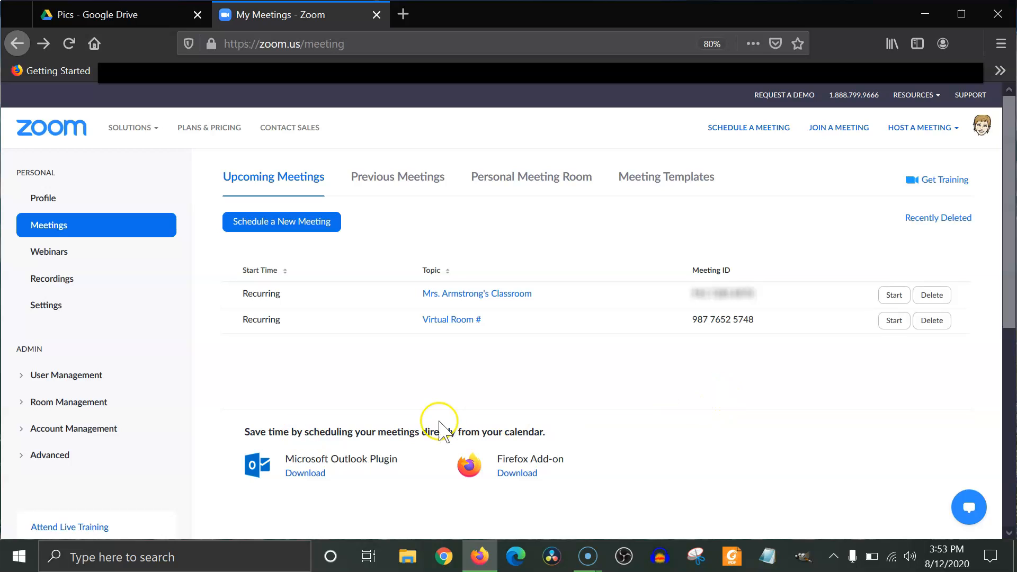
click(272, 228)
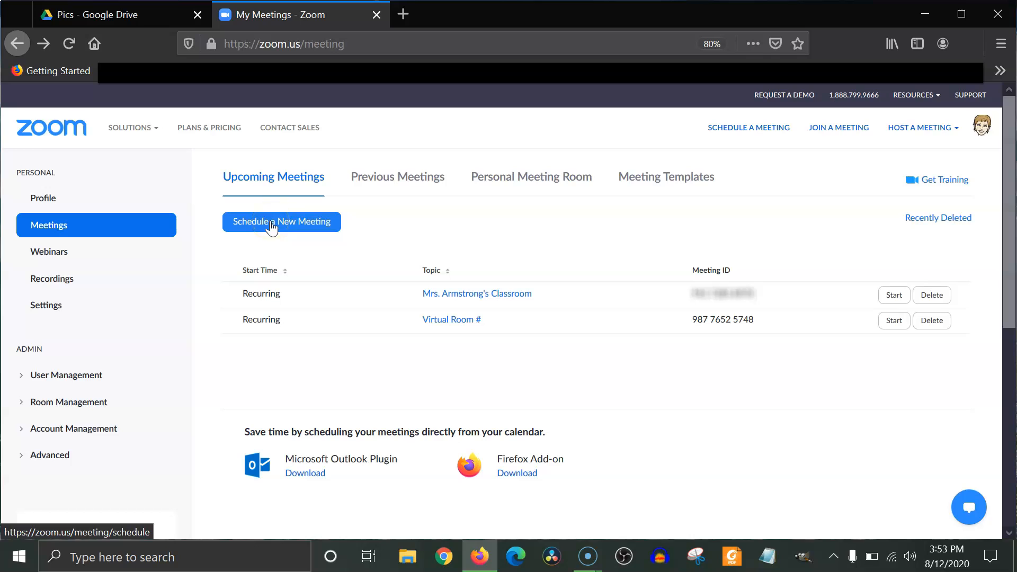